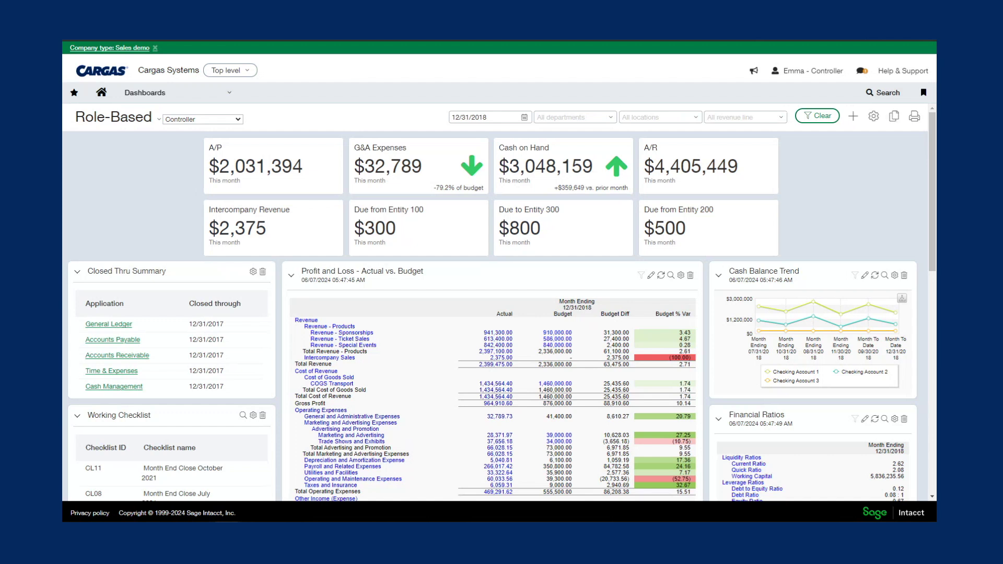
# Step: Scroll down to the Expense Summary by Department and approval widgets, then pick up Approve Purchasing Transactions
pyautogui.scroll(-3, 102, 243)
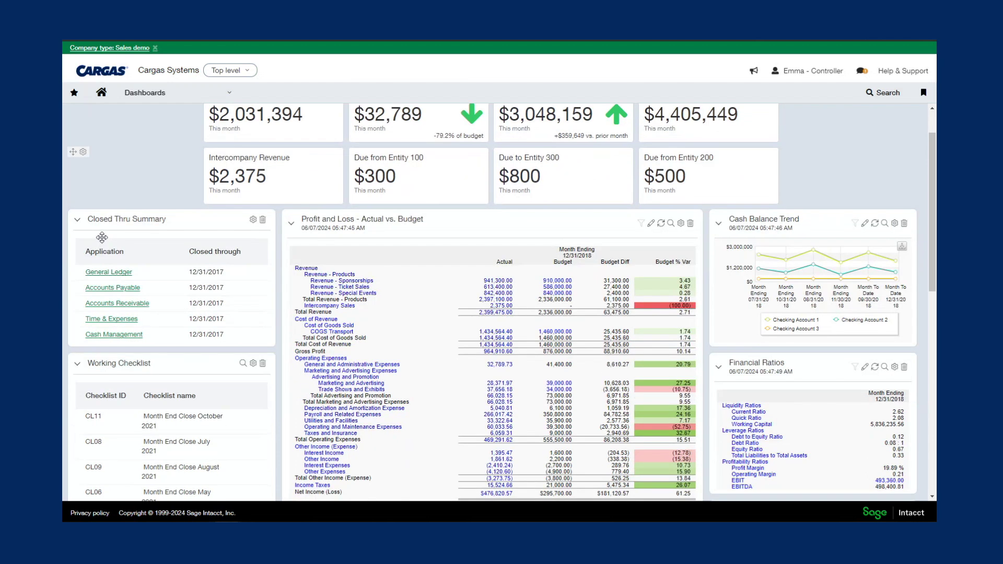
pyautogui.scroll(-3, 105, 240)
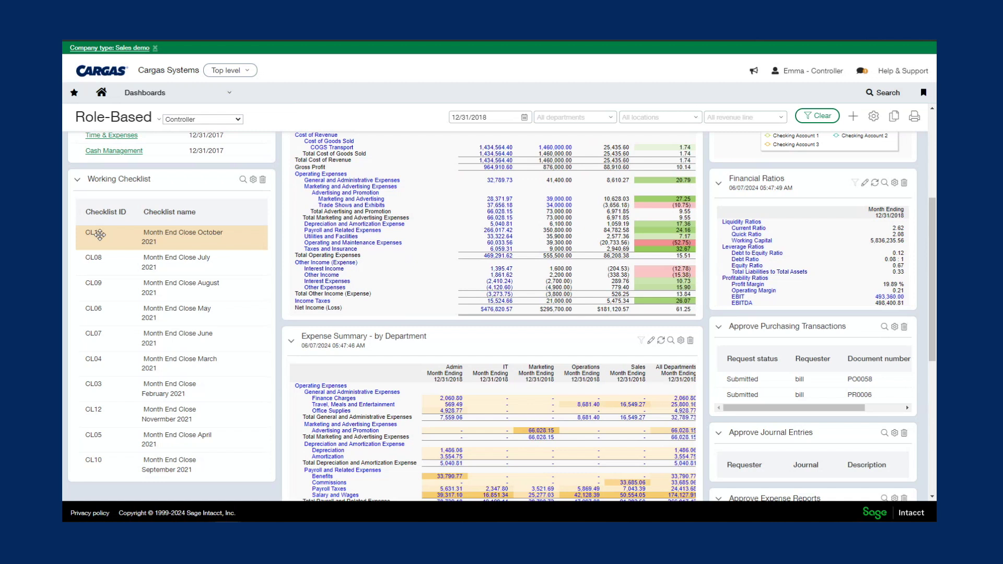
pyautogui.scroll(-3, 814, 367)
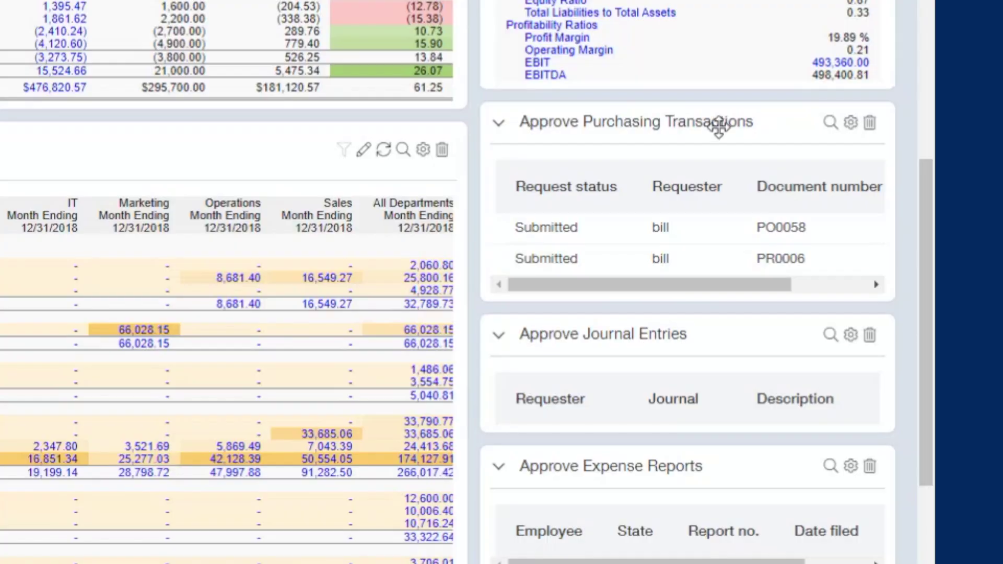
pyautogui.moveTo(828, 222); pyautogui.dragTo(834, 344)
# Step: Drop Approve Purchasing Transactions below Approve Journal Entries and review the new component types, leaving General
pyautogui.moveTo(730, 337); pyautogui.dragTo(730, 327)
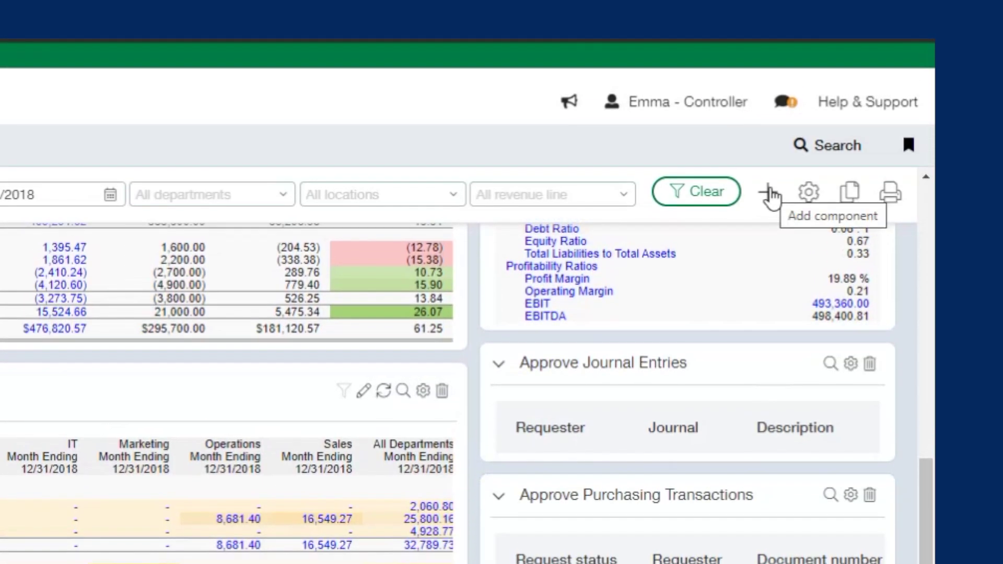
pyautogui.click(769, 194)
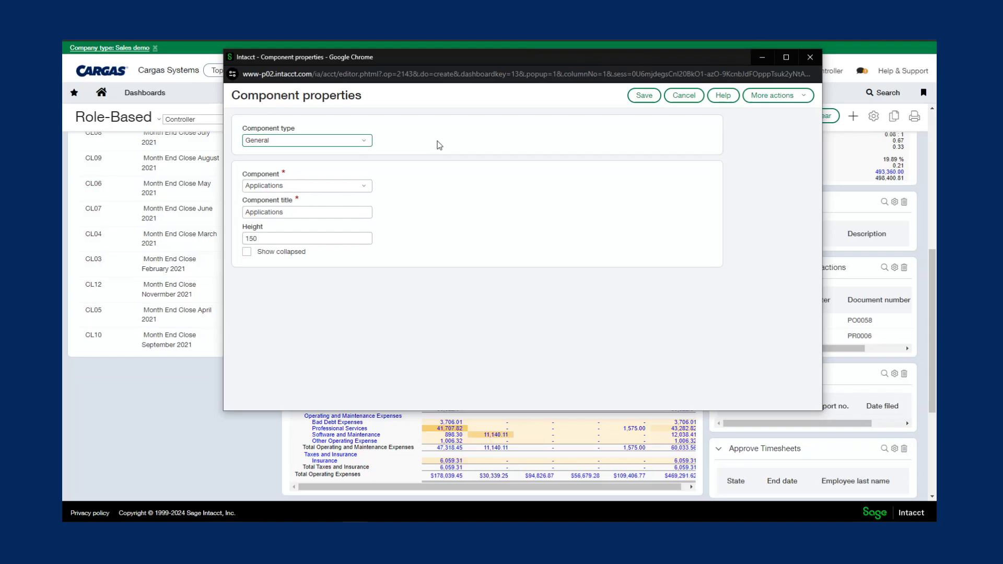
pyautogui.click(366, 142)
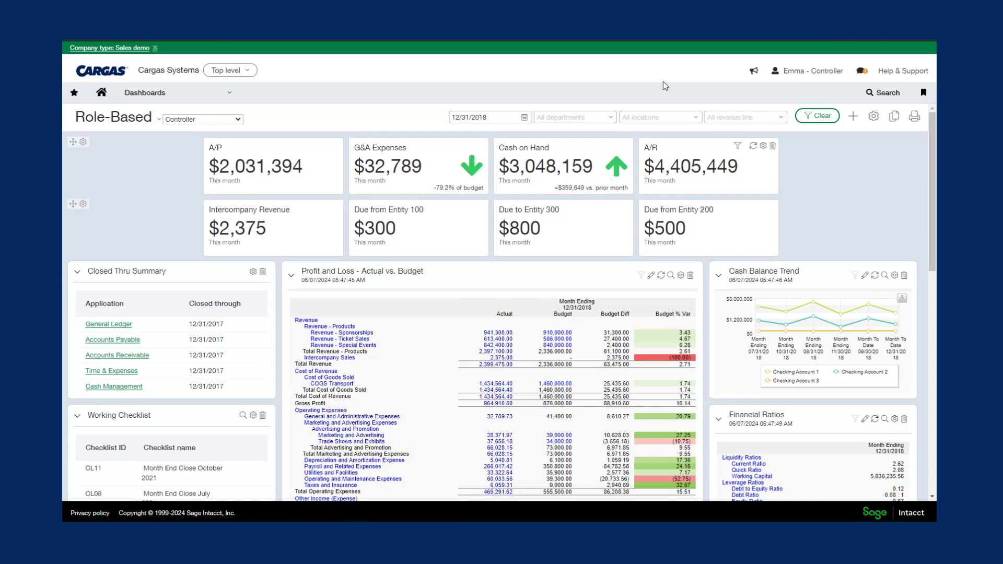
pyautogui.click(696, 120)
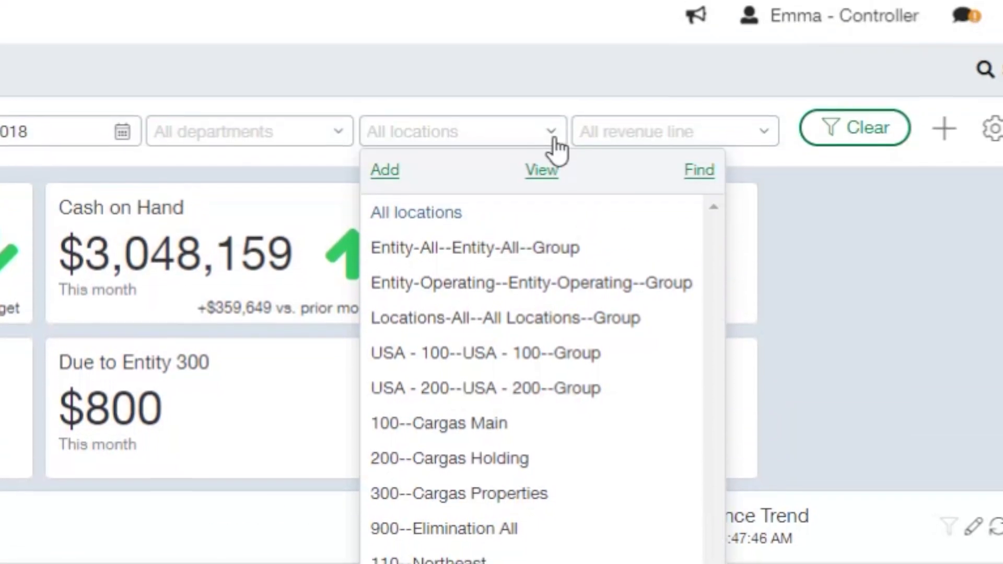
pyautogui.click(553, 137)
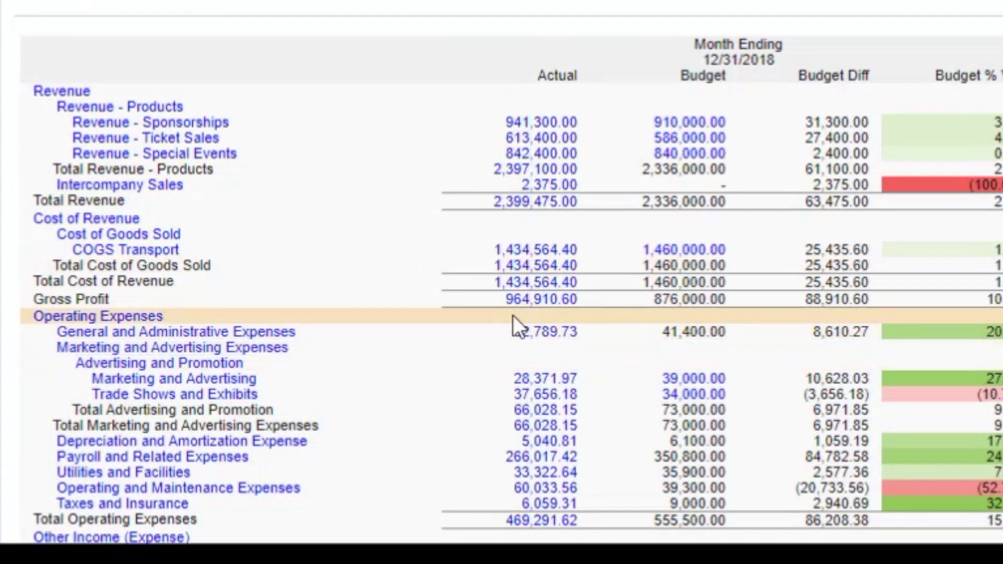
# Step: Drill from the G&A Expenses amount into the General Ledger, then open the 2,120.72 debit's journal entry
pyautogui.click(519, 330)
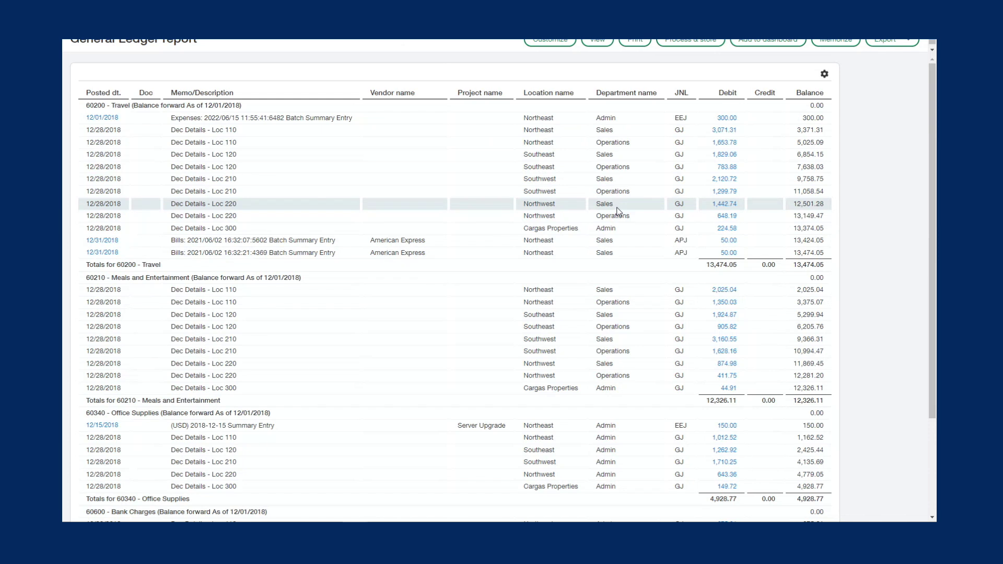
pyautogui.click(714, 180)
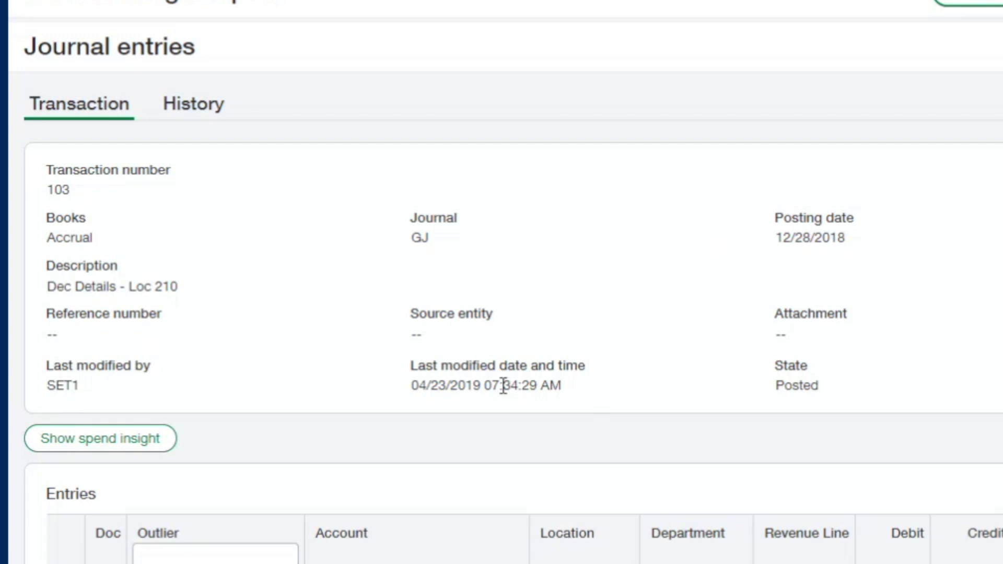
# Step: View the journal entry's History tab
pyautogui.click(182, 103)
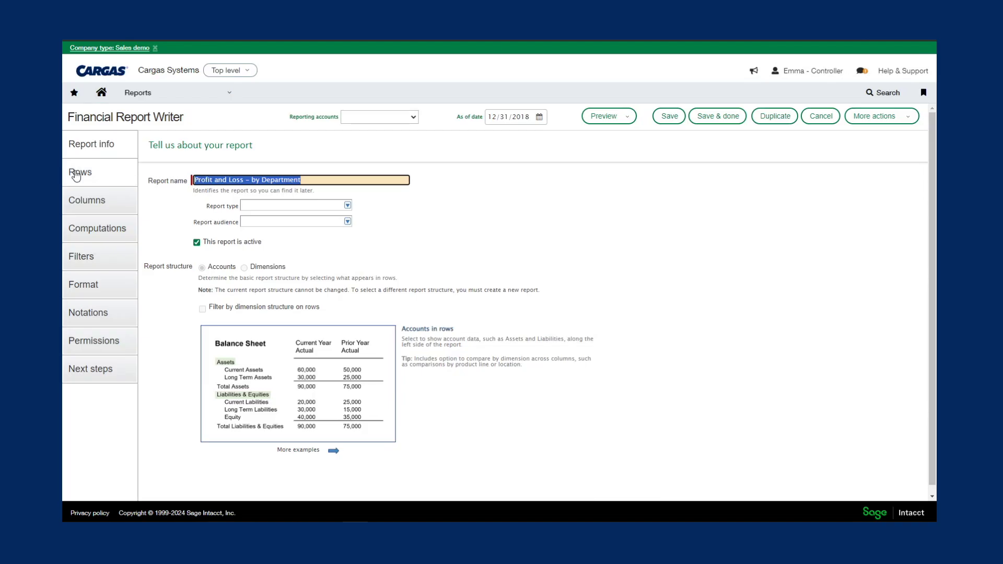
# Step: Open the Rows page listing revenue and cost account groups at Summary detail
pyautogui.click(86, 174)
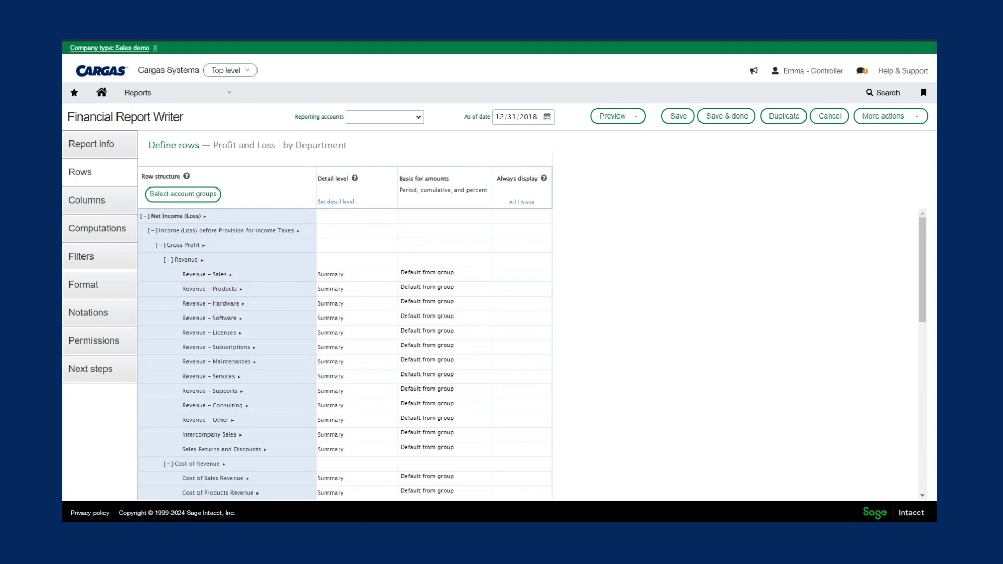
# Step: On the Columns page, list the Expand by dimensions for Column 2 (Actual), currently Departments
pyautogui.click(86, 200)
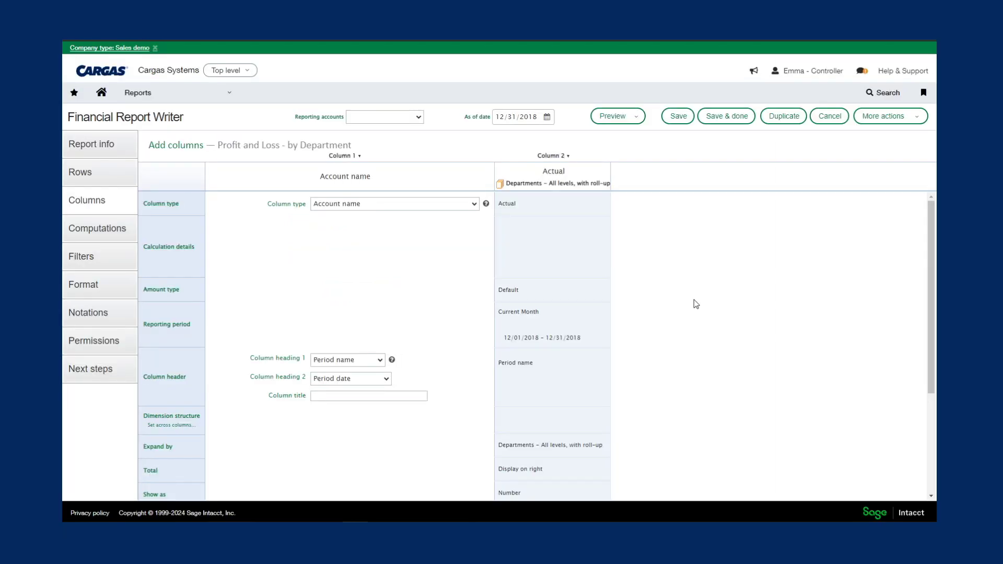
pyautogui.click(574, 249)
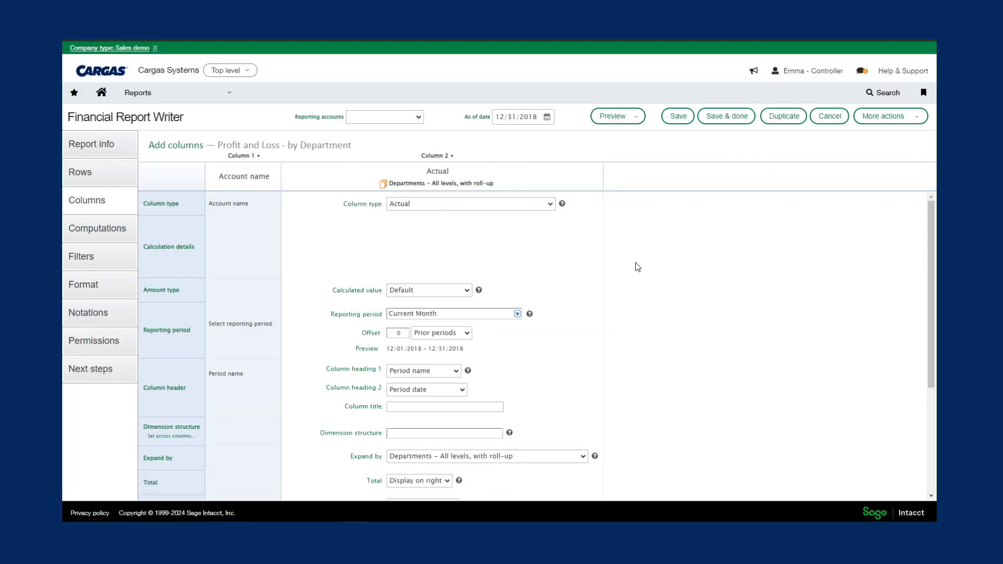
pyautogui.scroll(-2, 637, 265)
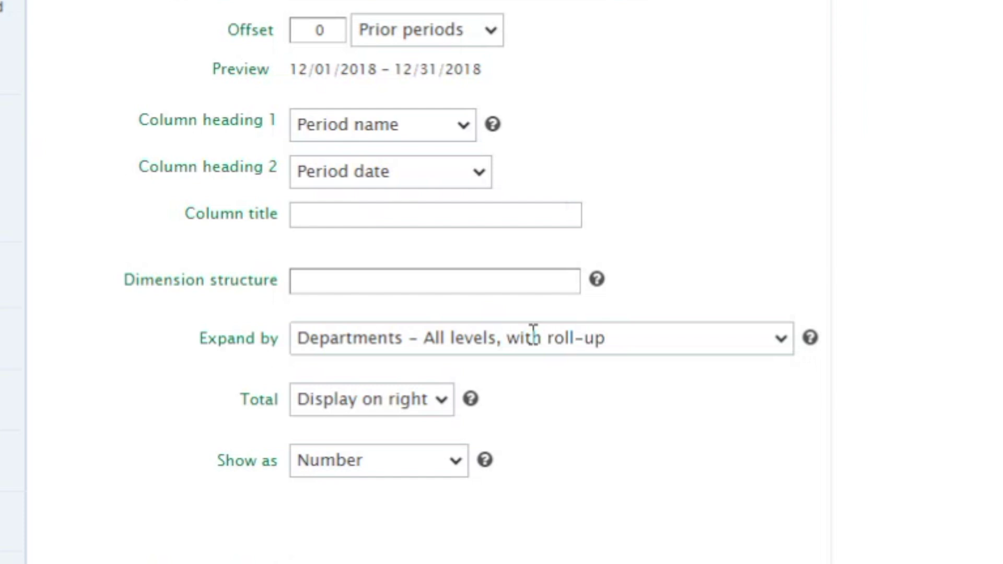
pyautogui.click(531, 337)
pyautogui.click(515, 403)
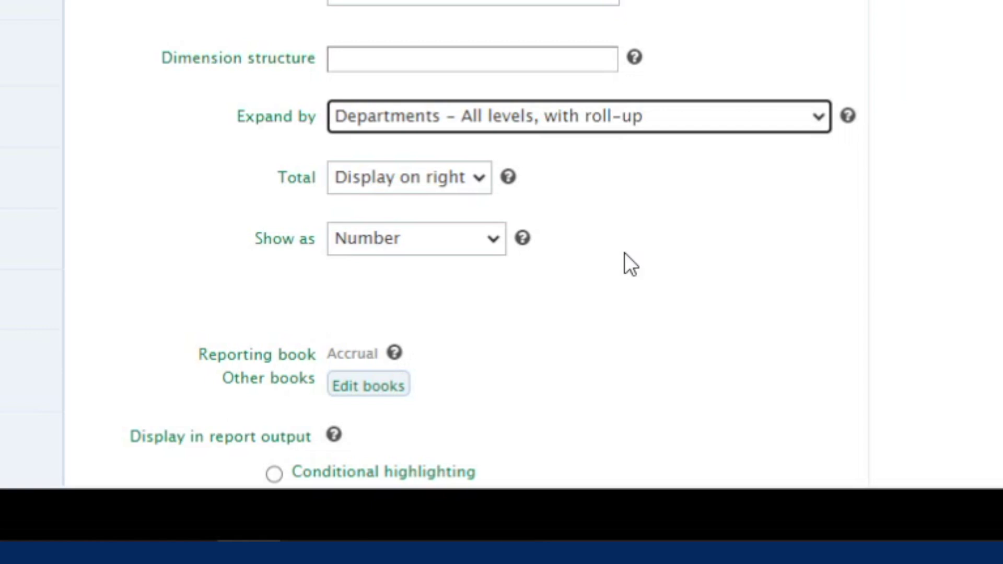
# Step: Keep the Actual column showing plain numbers, check the Preview options, and go to column computations
pyautogui.click(440, 398)
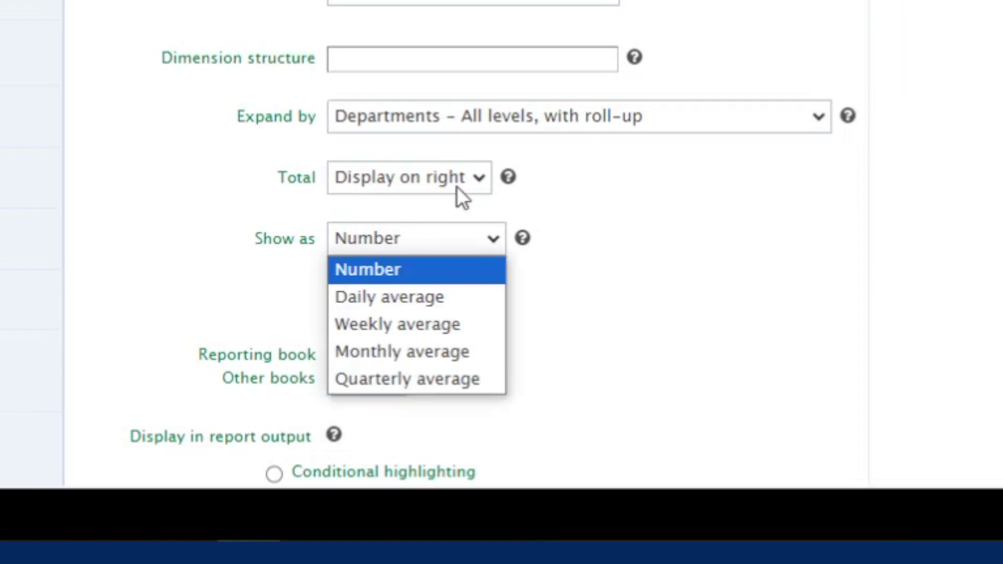
pyautogui.click(667, 190)
pyautogui.scroll(-2, 666, 190)
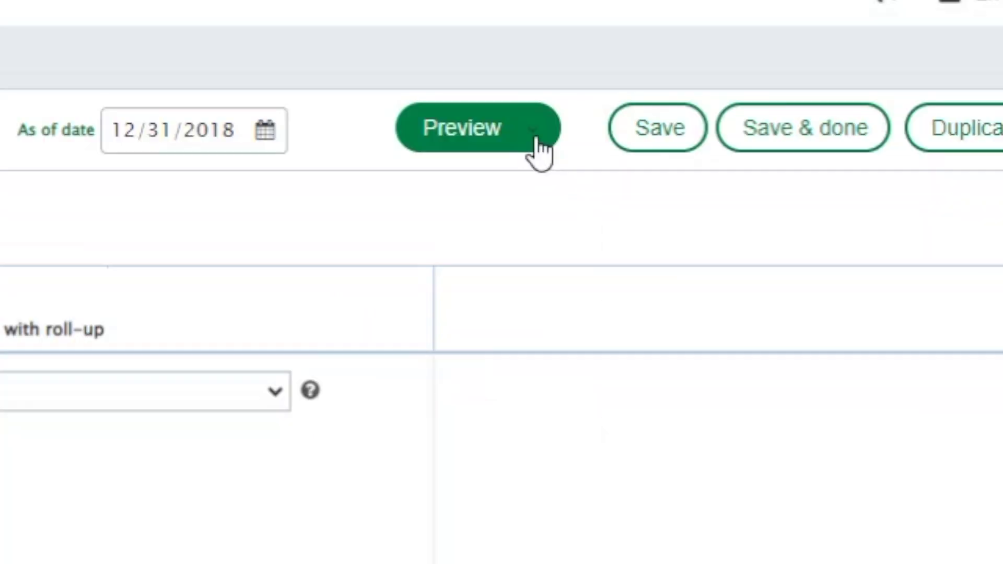
pyautogui.click(636, 117)
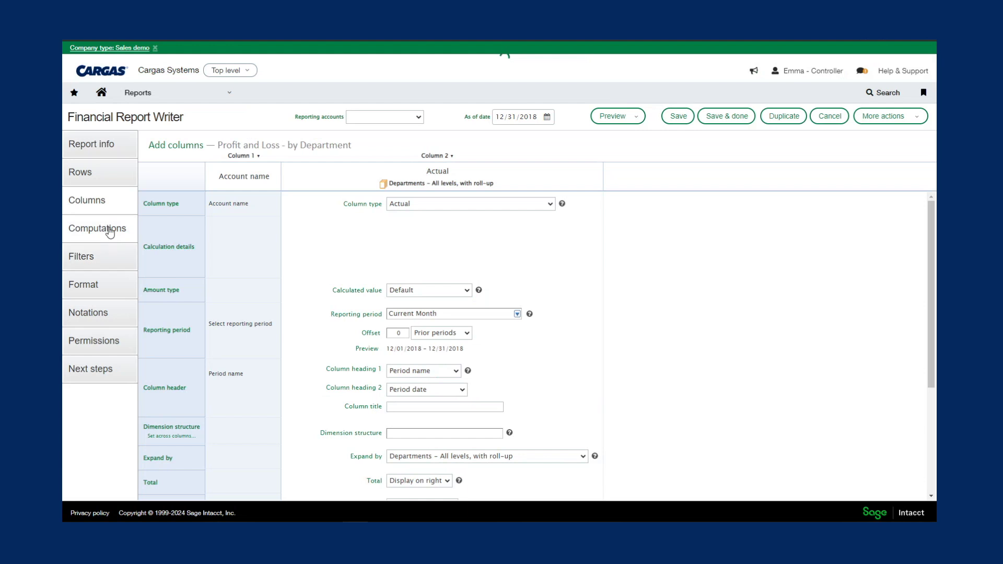
pyautogui.click(111, 231)
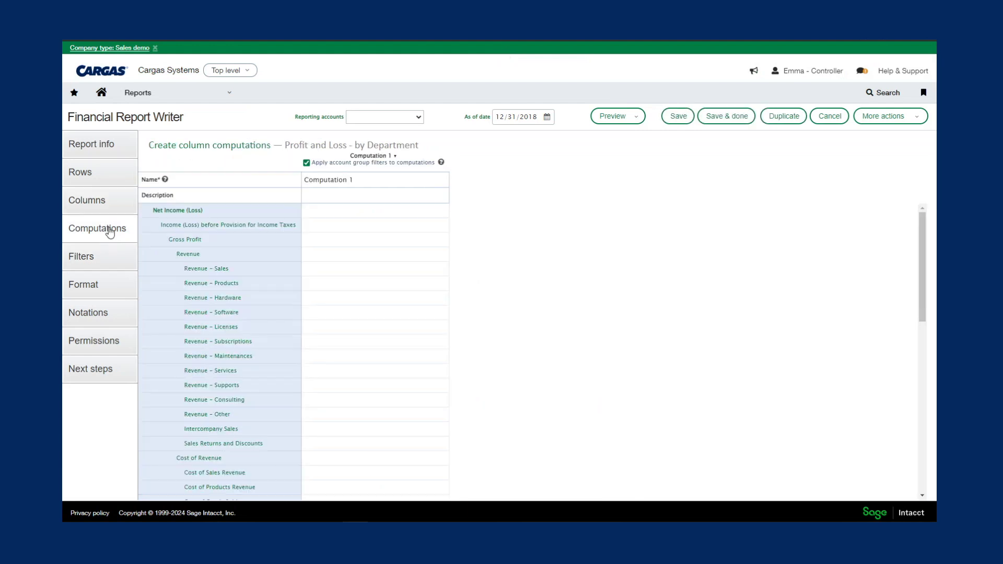
# Step: Open the report's Filters settings and scroll through them
pyautogui.click(101, 261)
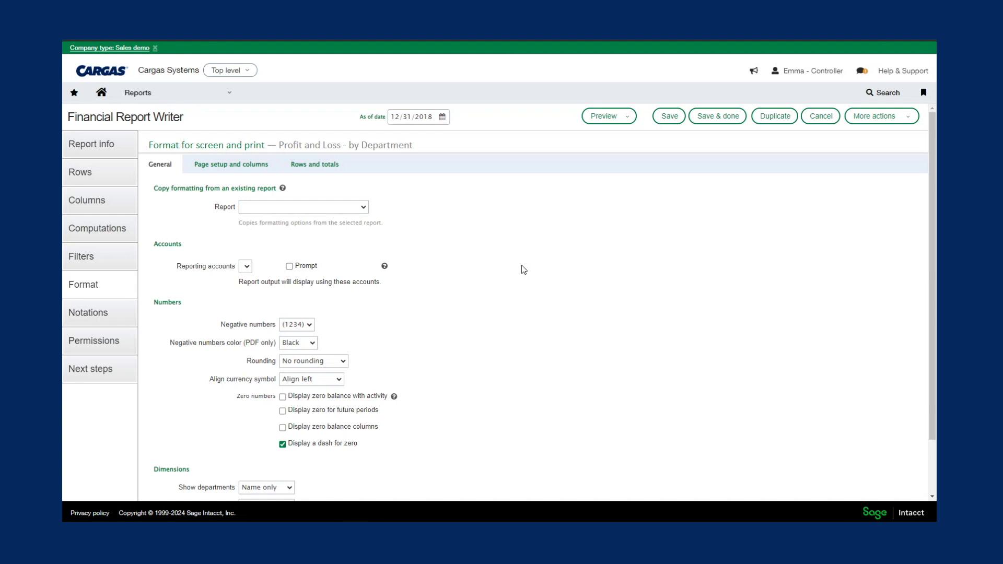
pyautogui.scroll(-2, 524, 269)
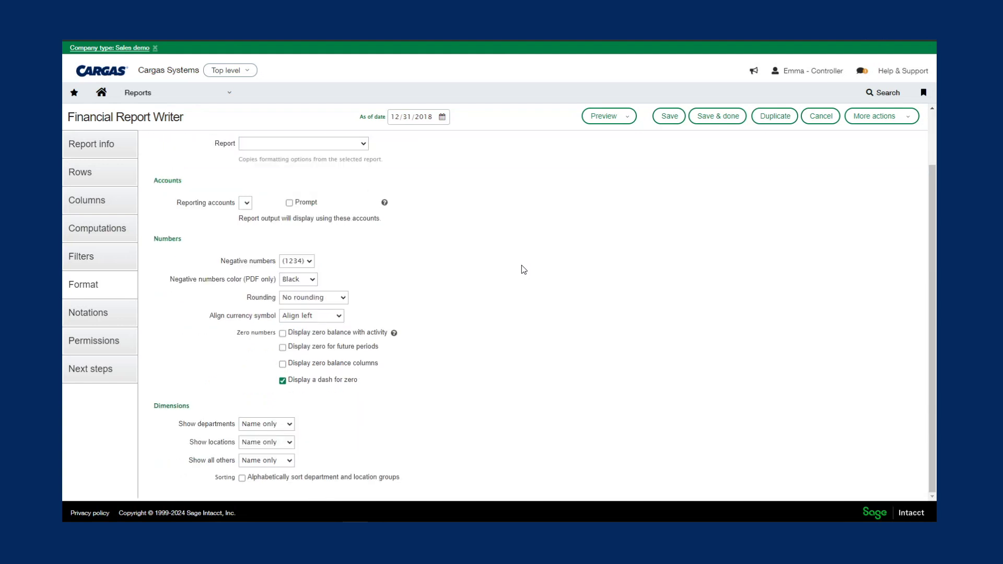
pyautogui.scroll(2, 516, 270)
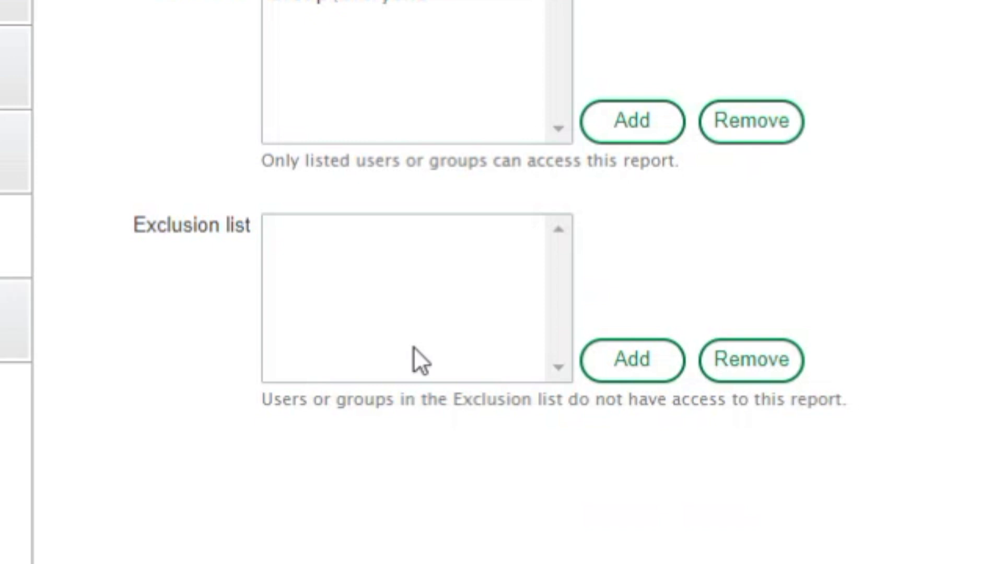
# Step: Scroll down the Permissions page toward What's next
pyautogui.scroll(-5, 418, 293)
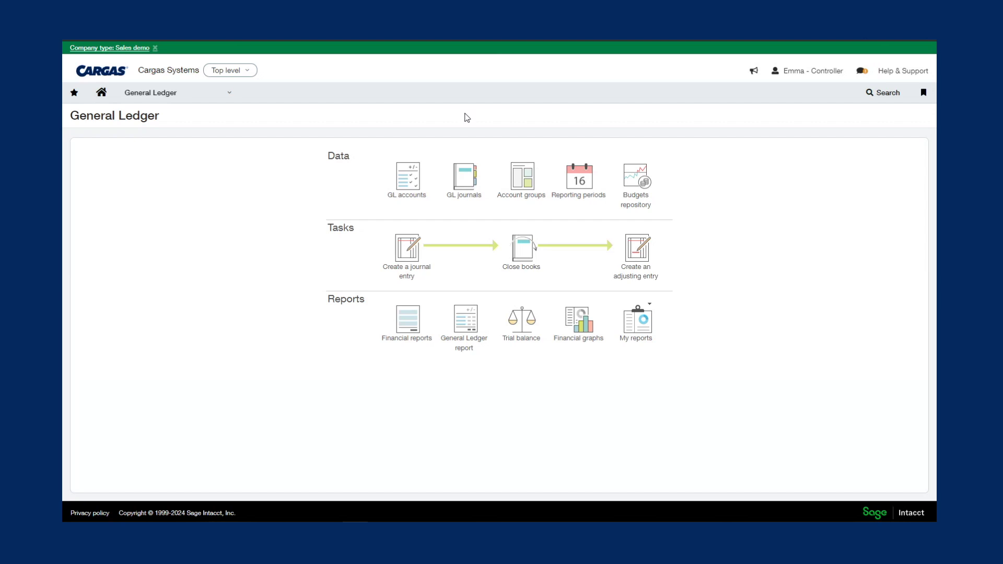
pyautogui.click(246, 74)
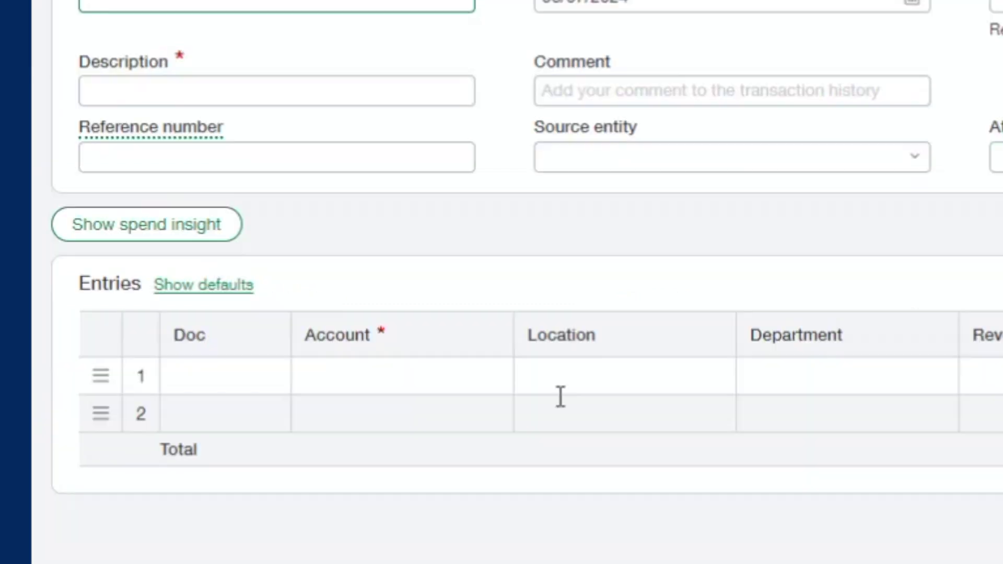
# Step: Select the Account field on the new journal entry's first line
pyautogui.click(158, 497)
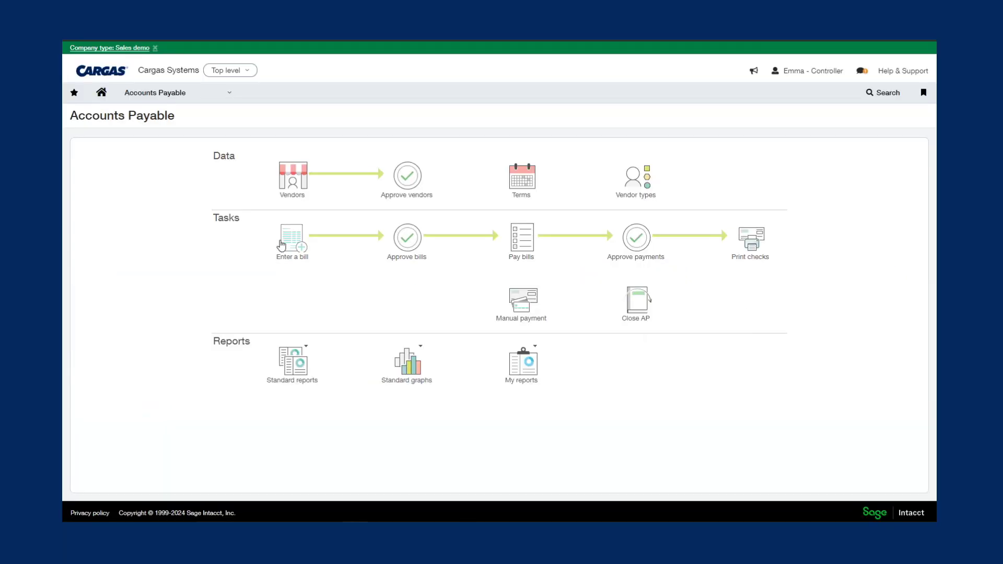
# Step: Start a new bill and choose vendor 20005--State Farm Insurance
pyautogui.click(0, 248)
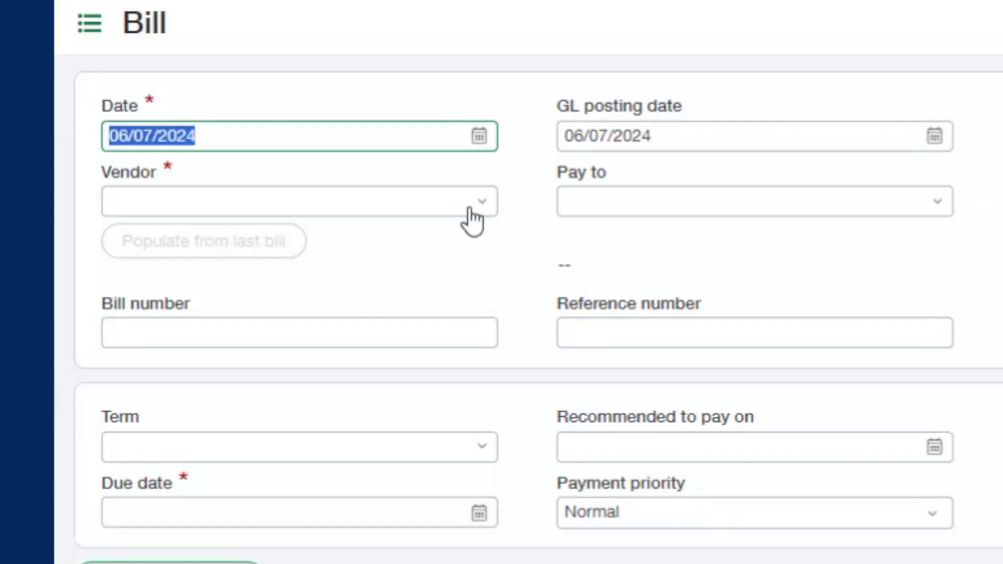
pyautogui.click(229, 188)
pyautogui.click(371, 426)
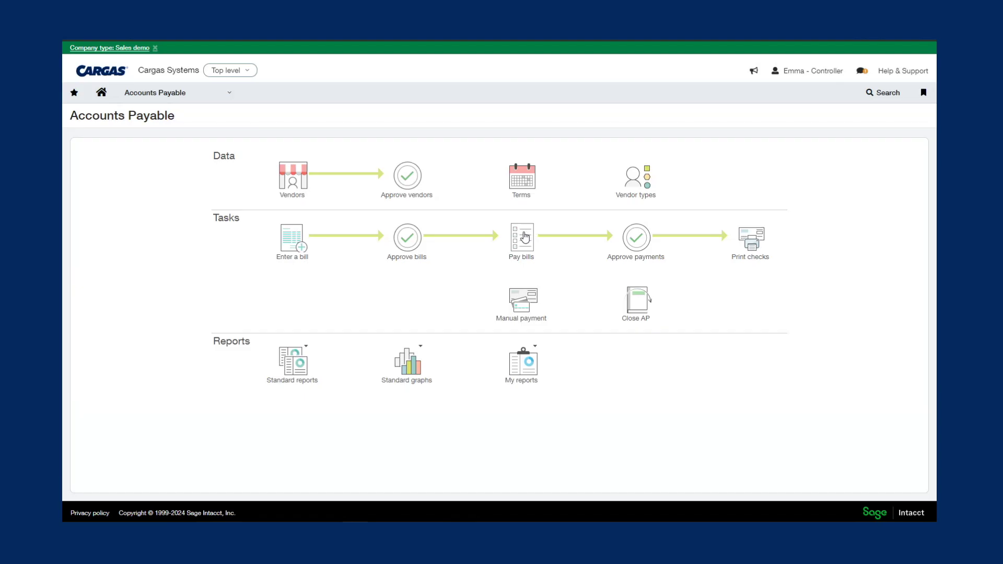
# Step: In Pay bills, keep Check as the payment method and select all listed Security Supply Depot bills
pyautogui.click(525, 238)
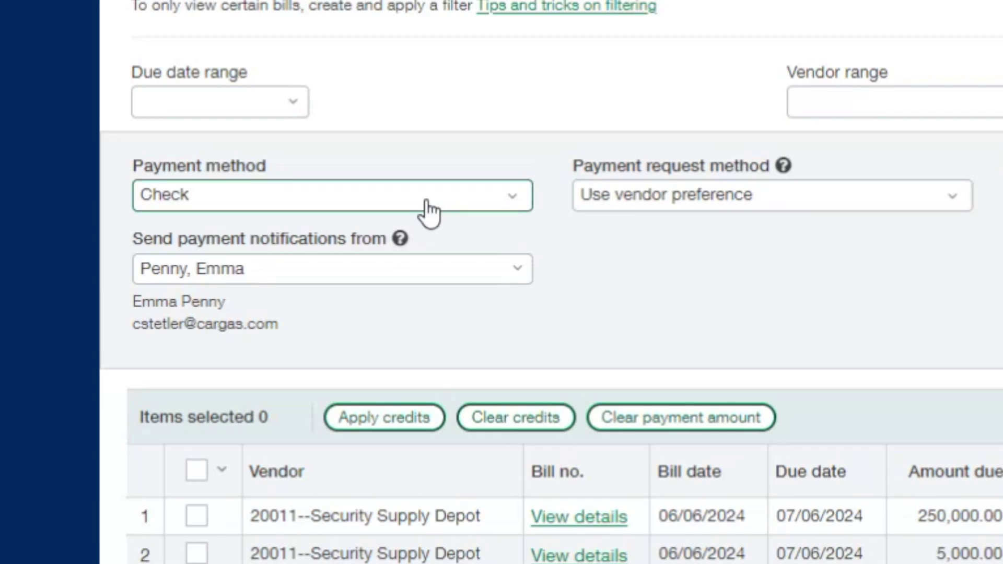
pyautogui.click(194, 241)
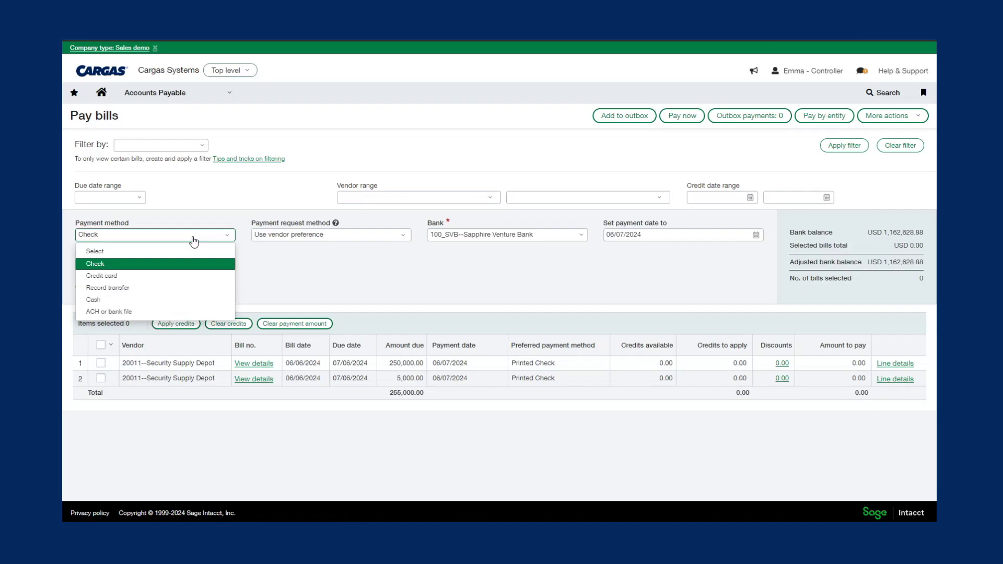
pyautogui.click(558, 238)
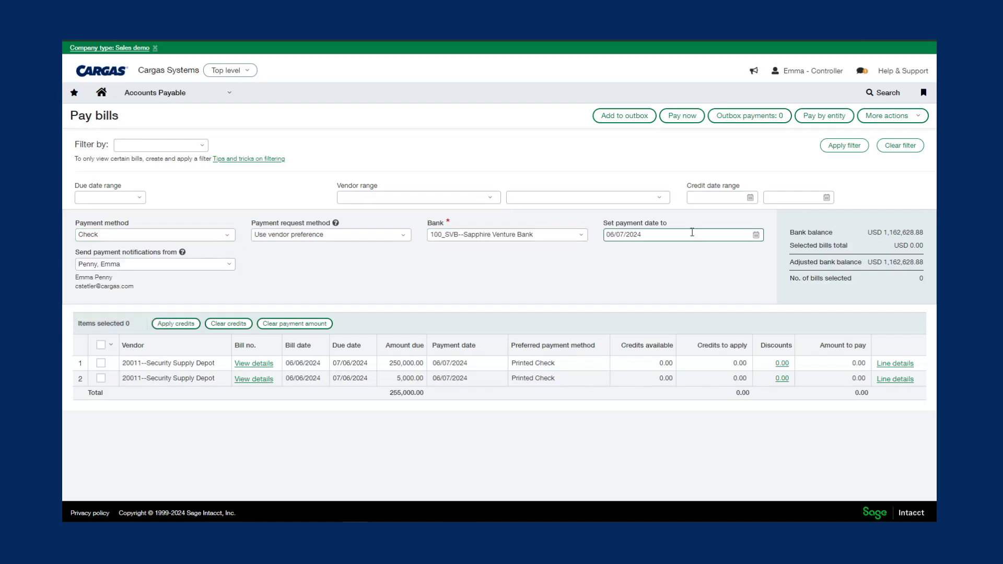
pyautogui.click(101, 346)
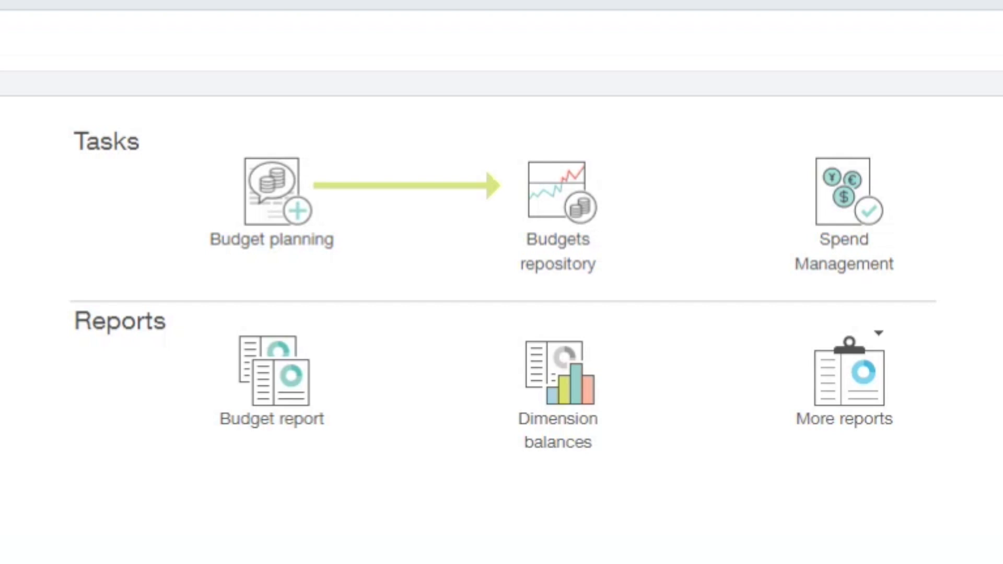
# Step: Open the Budgets repository list of stored budgets
pyautogui.click(566, 196)
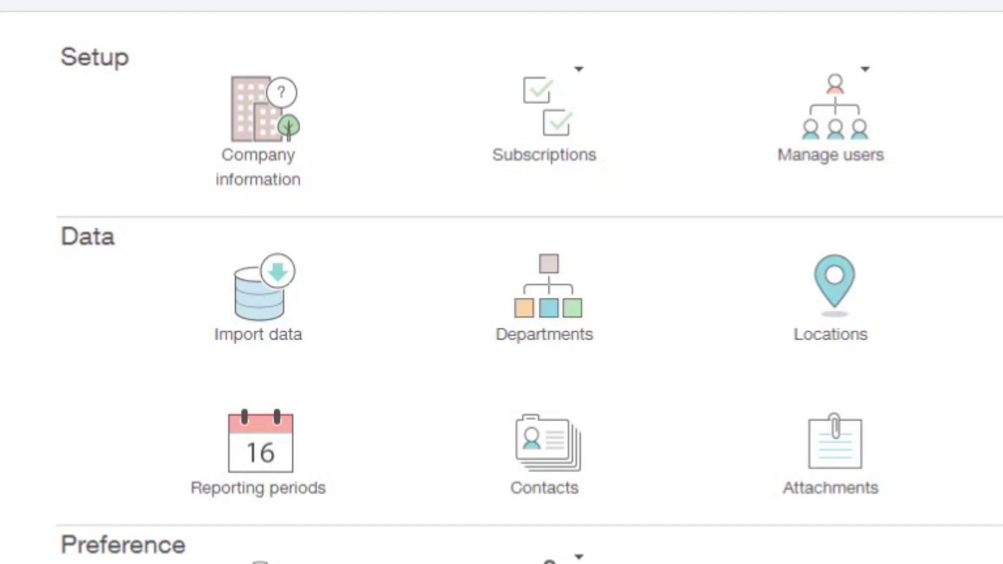
pyautogui.scroll(-3, 530, 282)
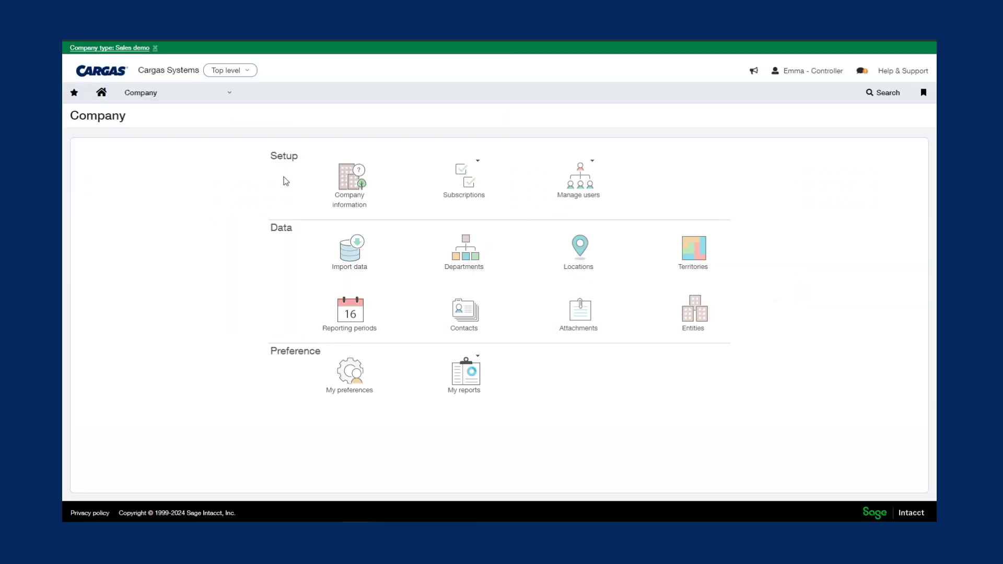
pyautogui.click(213, 100)
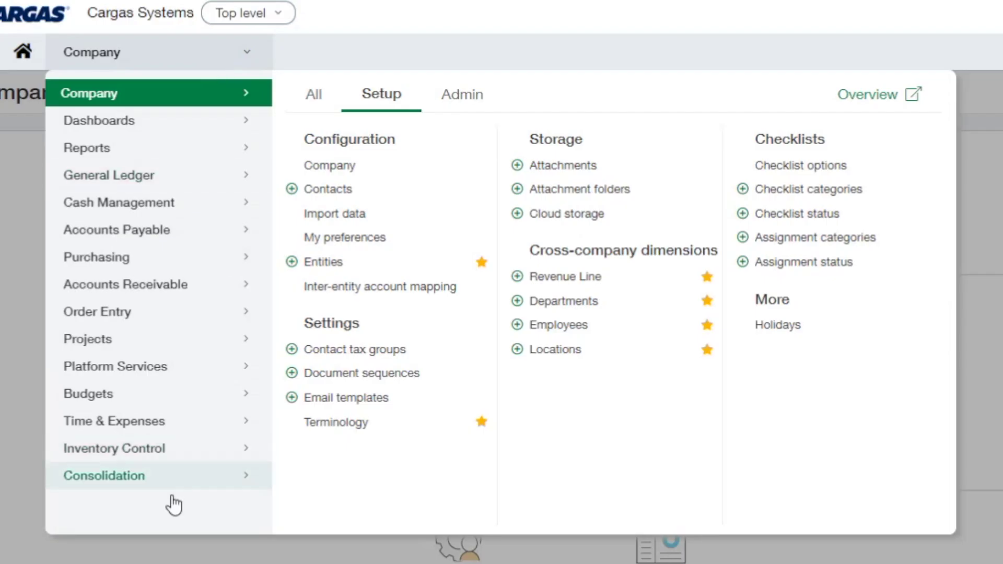
pyautogui.click(127, 478)
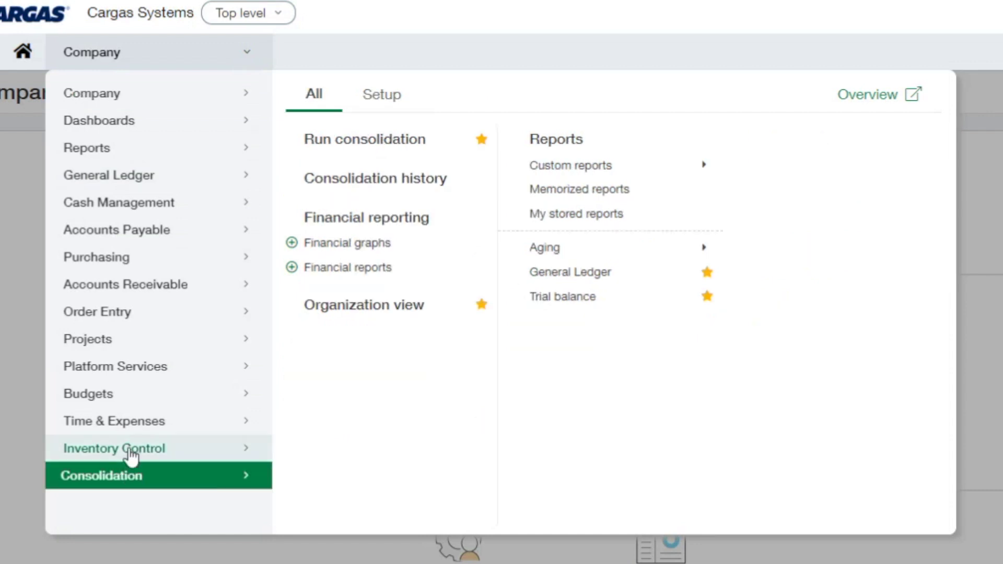
pyautogui.click(131, 450)
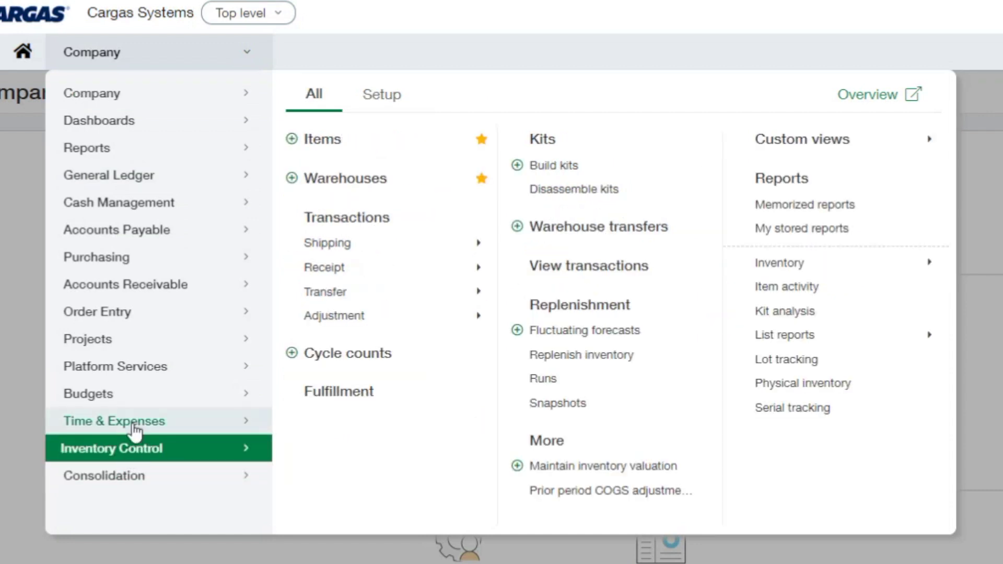
pyautogui.click(135, 432)
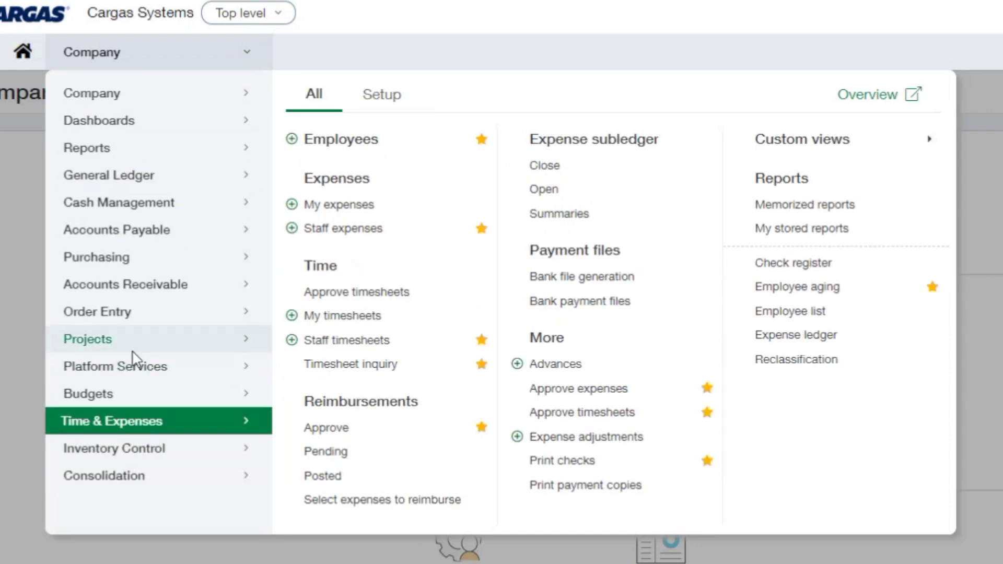
pyautogui.click(132, 374)
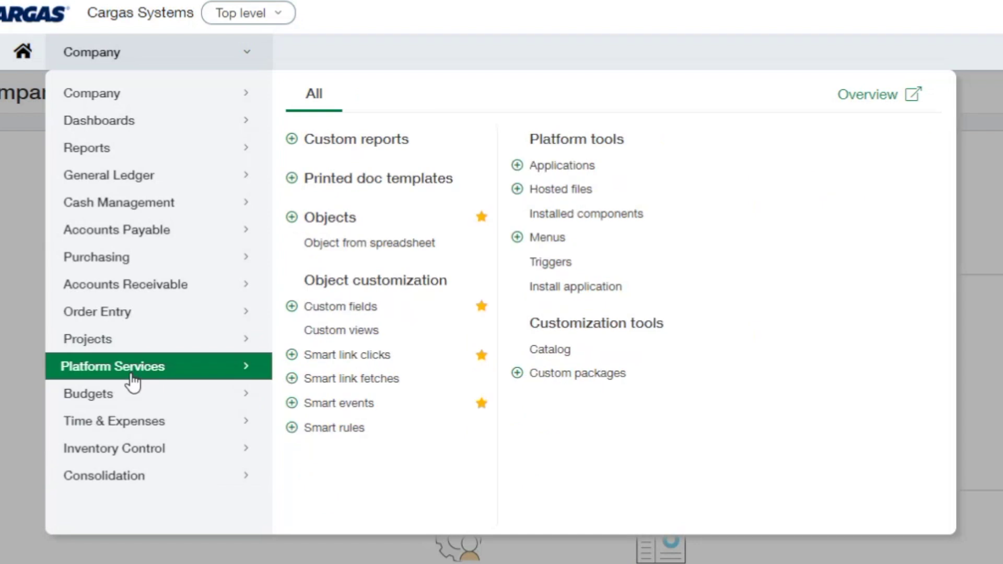